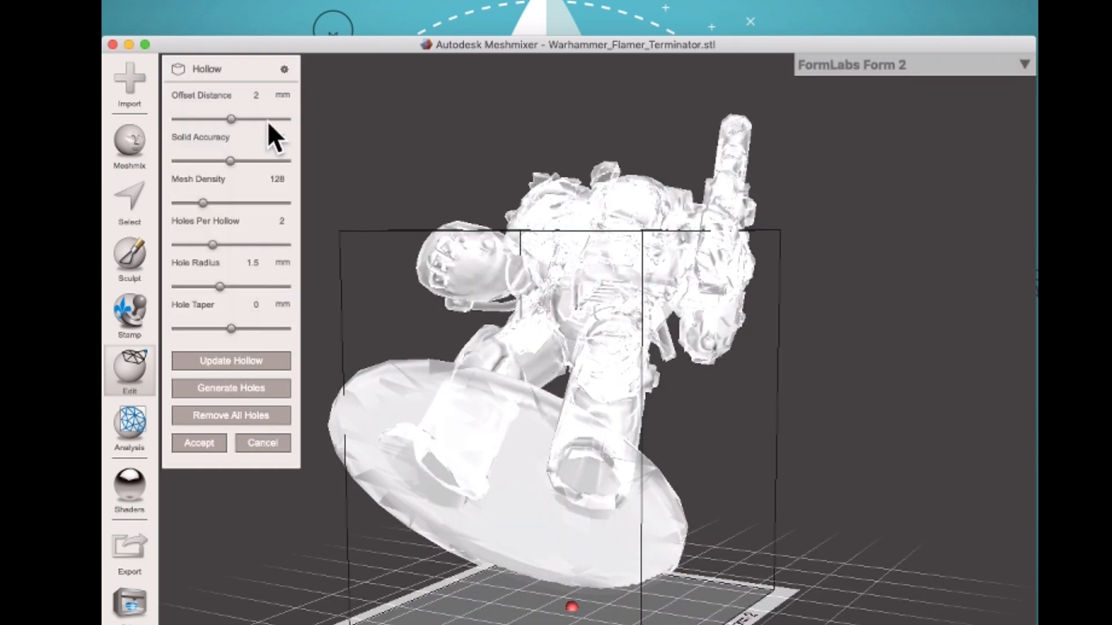
Set the hollow's offset distance to 1 mm and generate holes for the figure.
click(259, 96)
text(1)
key(Return)
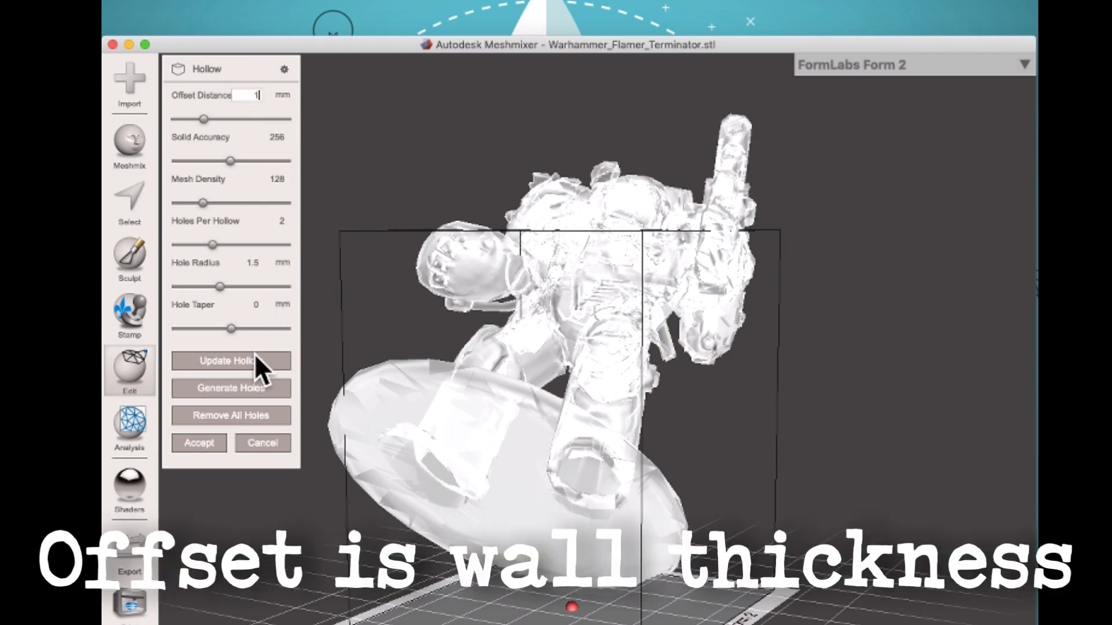
click(244, 385)
Set the hole radius to 2.5 mm, place holes on the figure, and apply the updated hollow.
right_drag(405, 489, 473, 399)
click(475, 398)
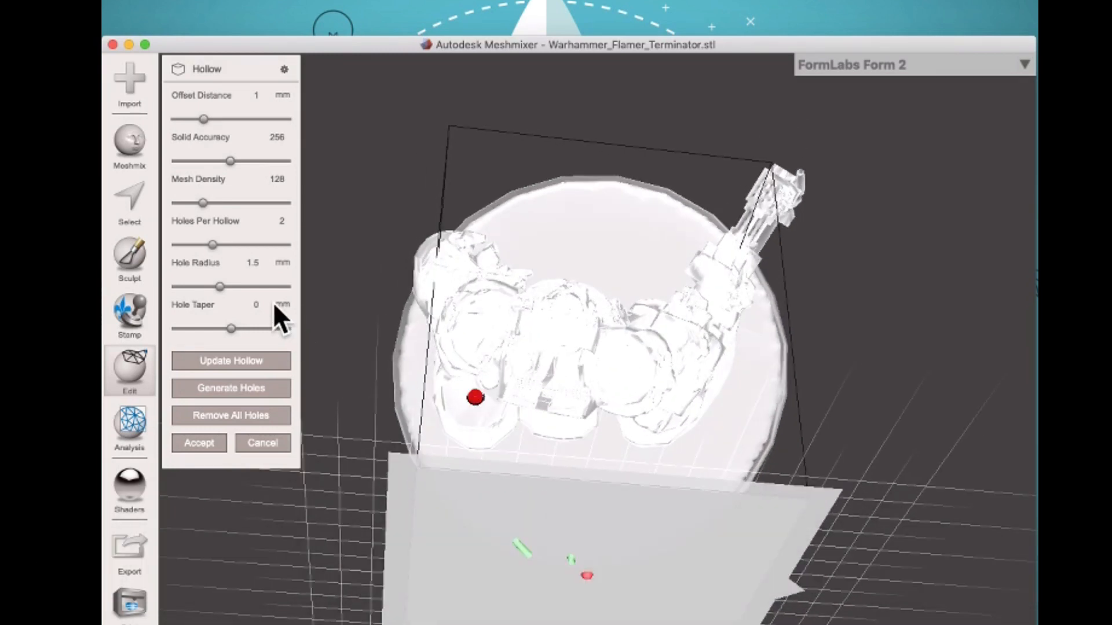
drag(221, 286, 264, 286)
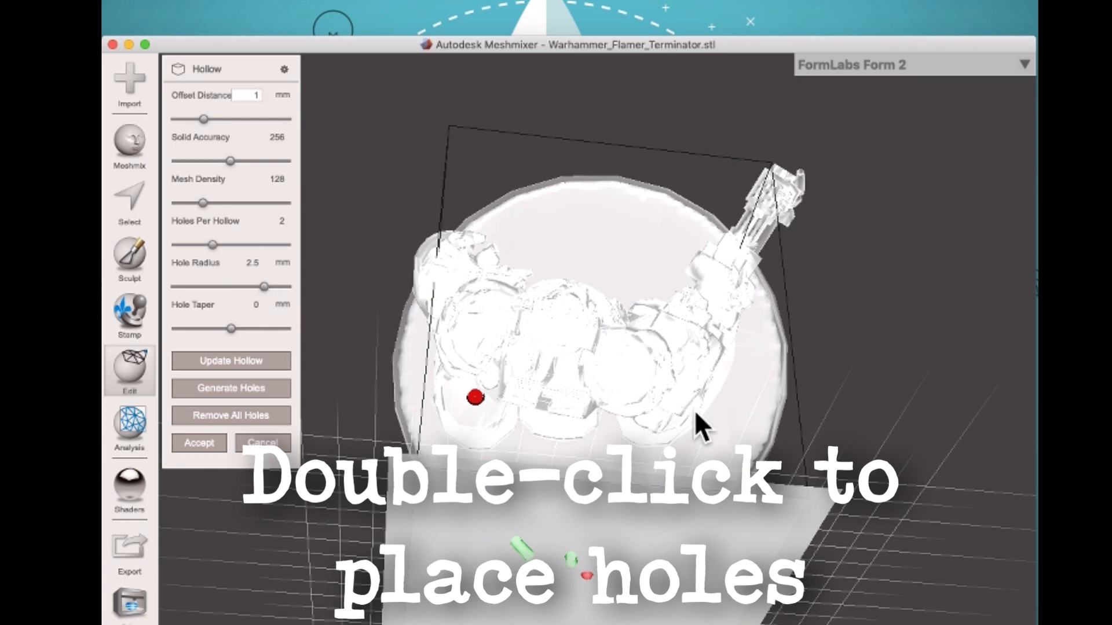
mouse_move(694, 410)
right_down()
mouse_move(670, 461)
mouse_move(666, 417)
mouse_move(643, 431)
mouse_move(782, 534)
mouse_move(730, 502)
right_up()
double_click(643, 431)
click(233, 363)
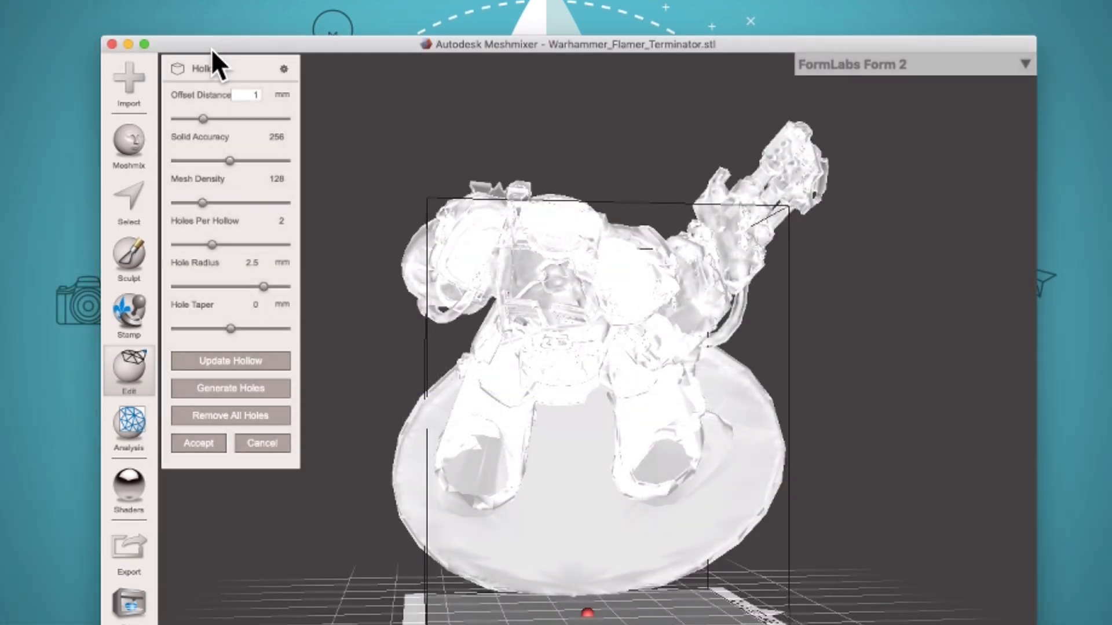
click(210, 443)
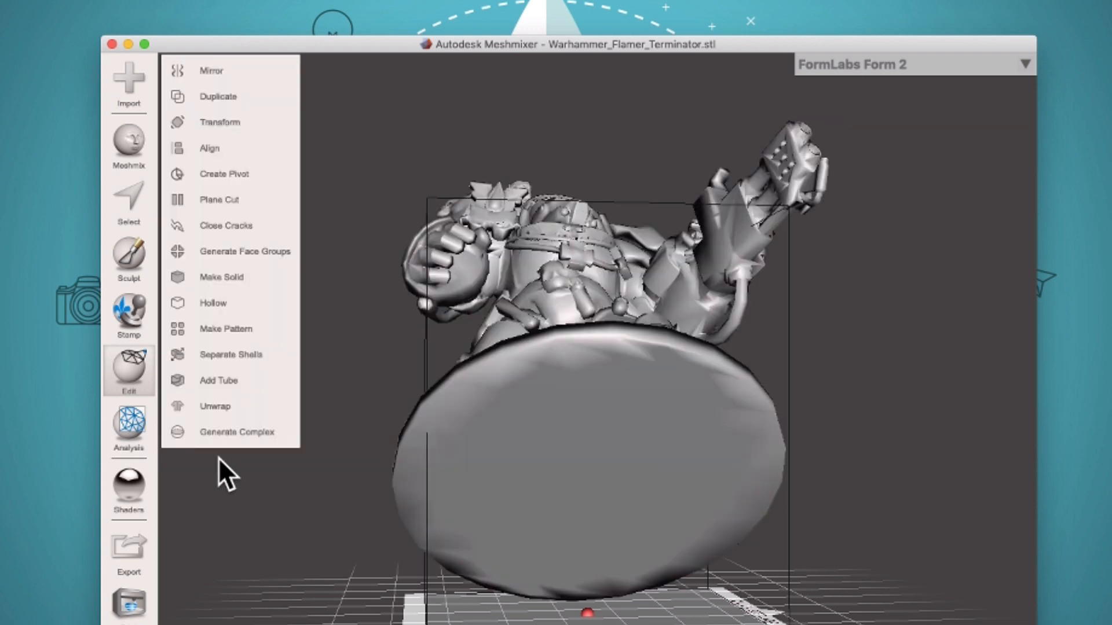
Export the hollowed figure in STL Binary Format as hollow-export in the 3D Models folder and quit the program.
click(123, 541)
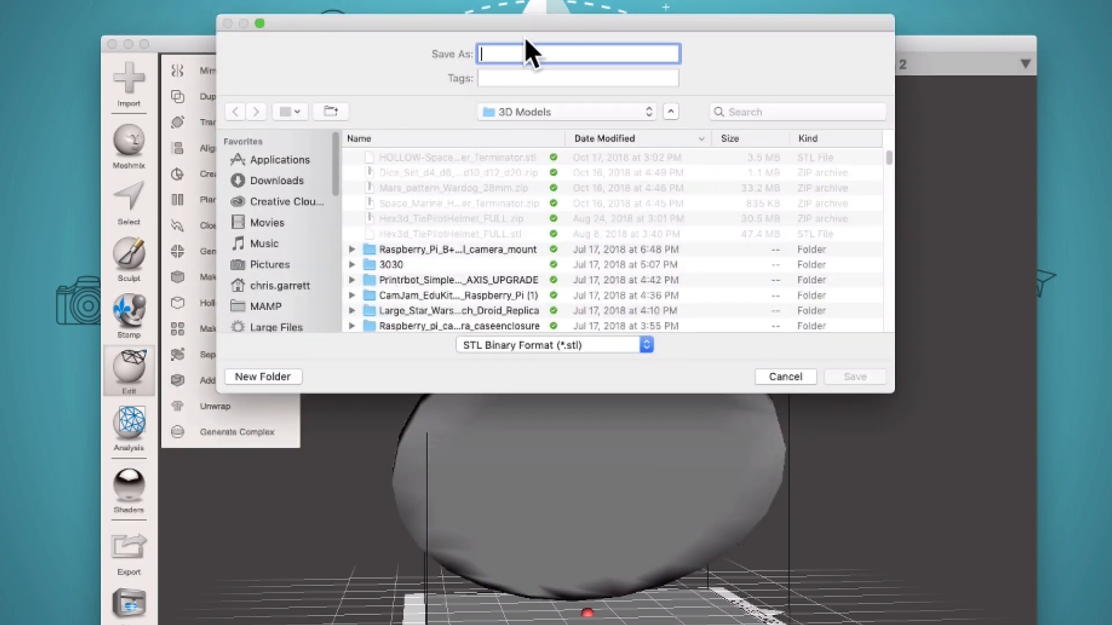
text(hollow-export)
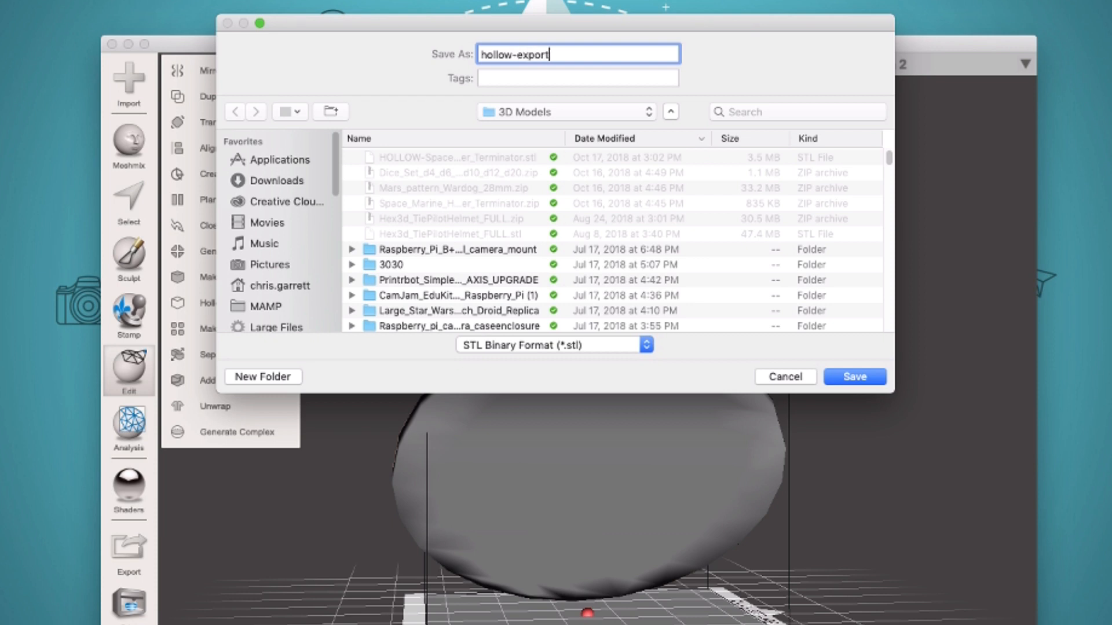
key(Return)
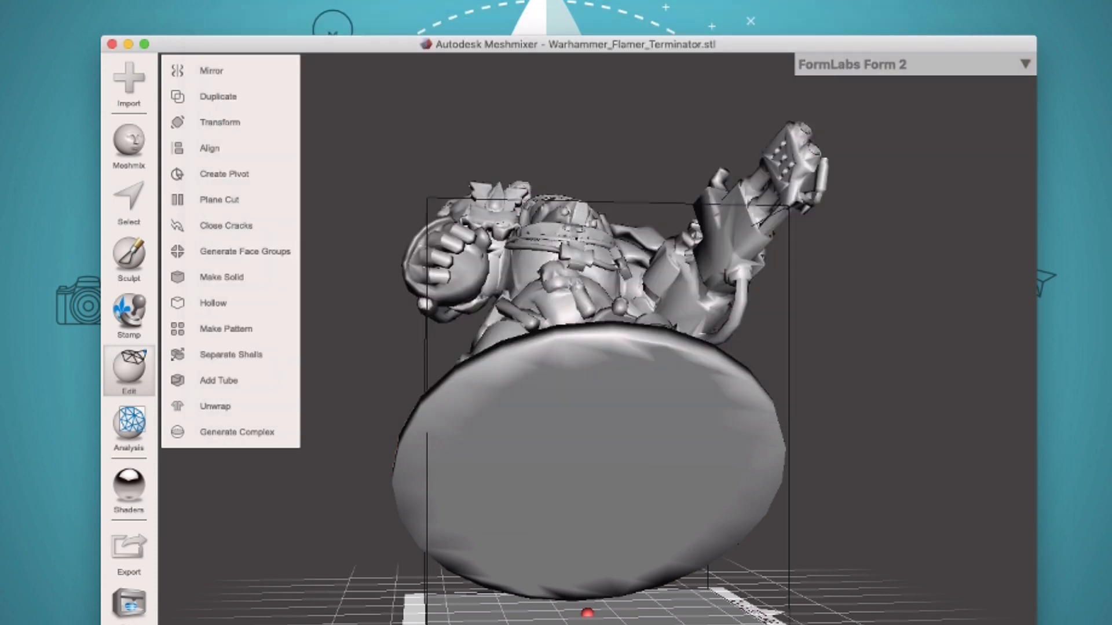
key(super+q)
click(642, 421)
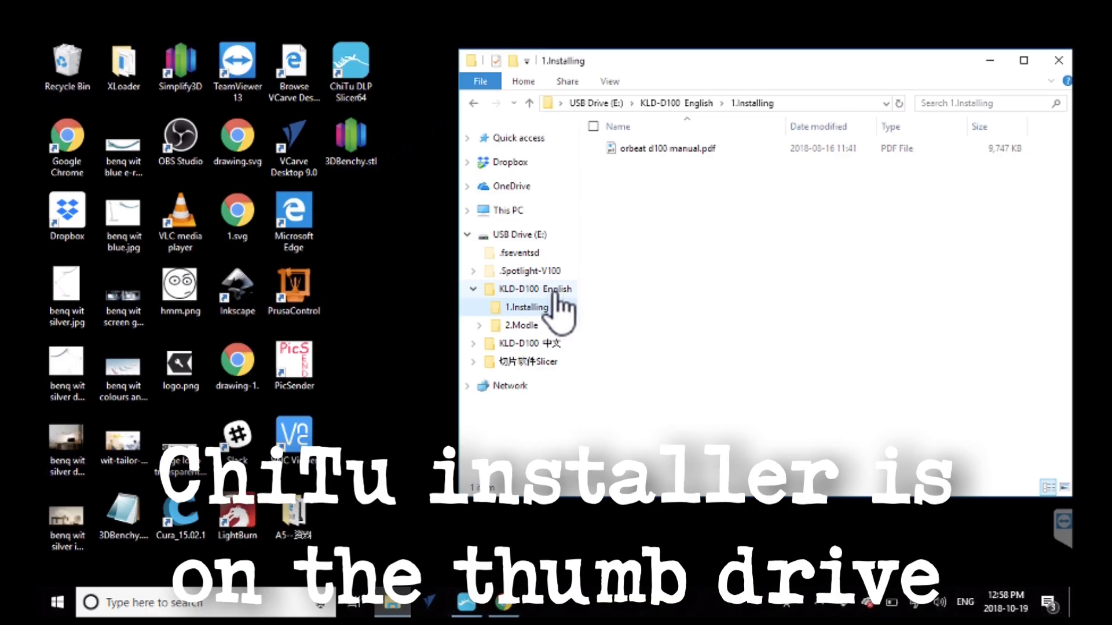
Run ChiTu DLP Slicer64 Install1.3.6.exe from the 切片软件Slicer folder on the USB drive and allow it to make changes.
click(555, 292)
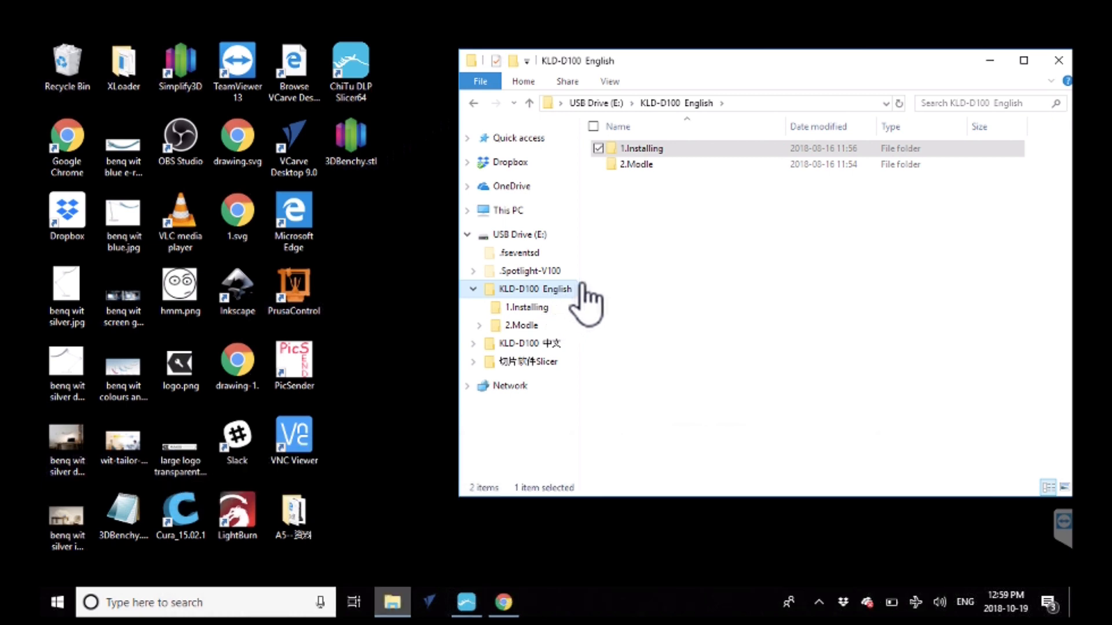
click(528, 308)
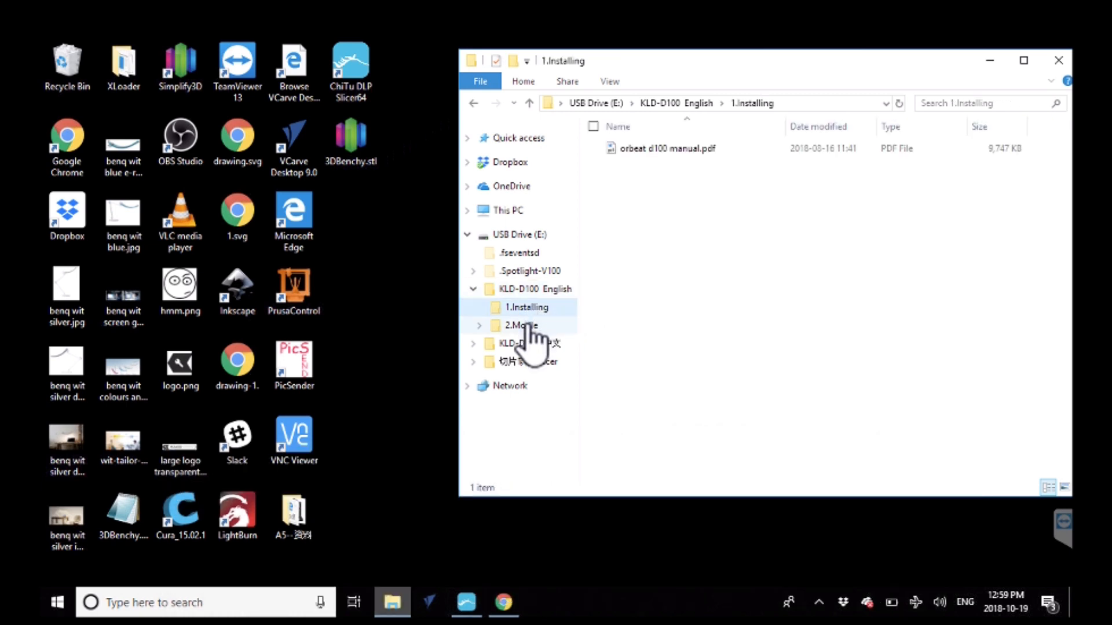
click(529, 326)
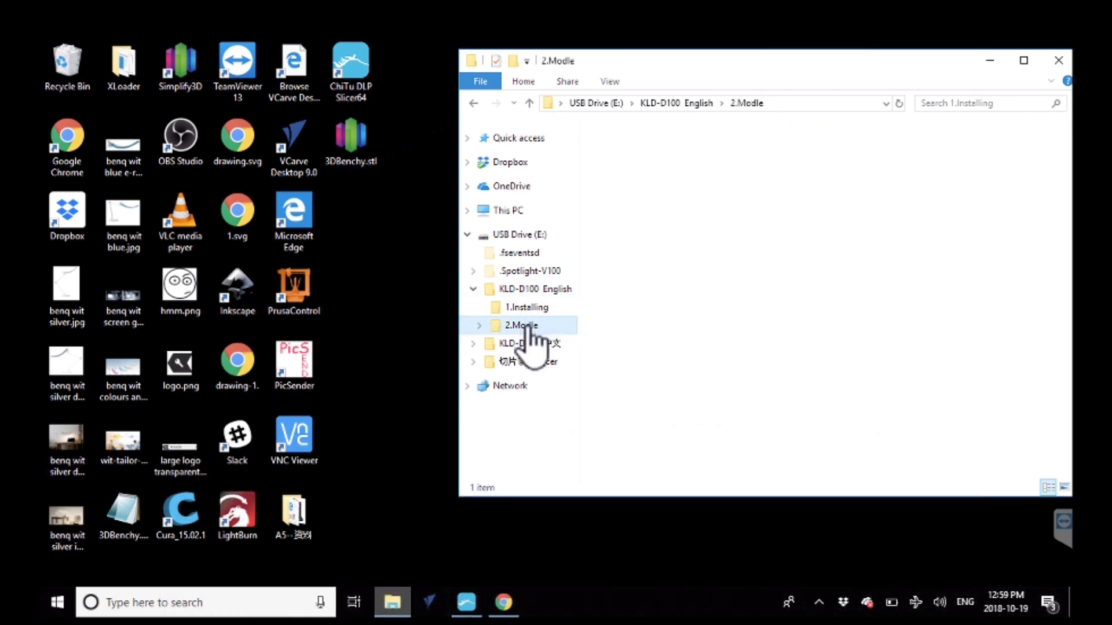
click(493, 362)
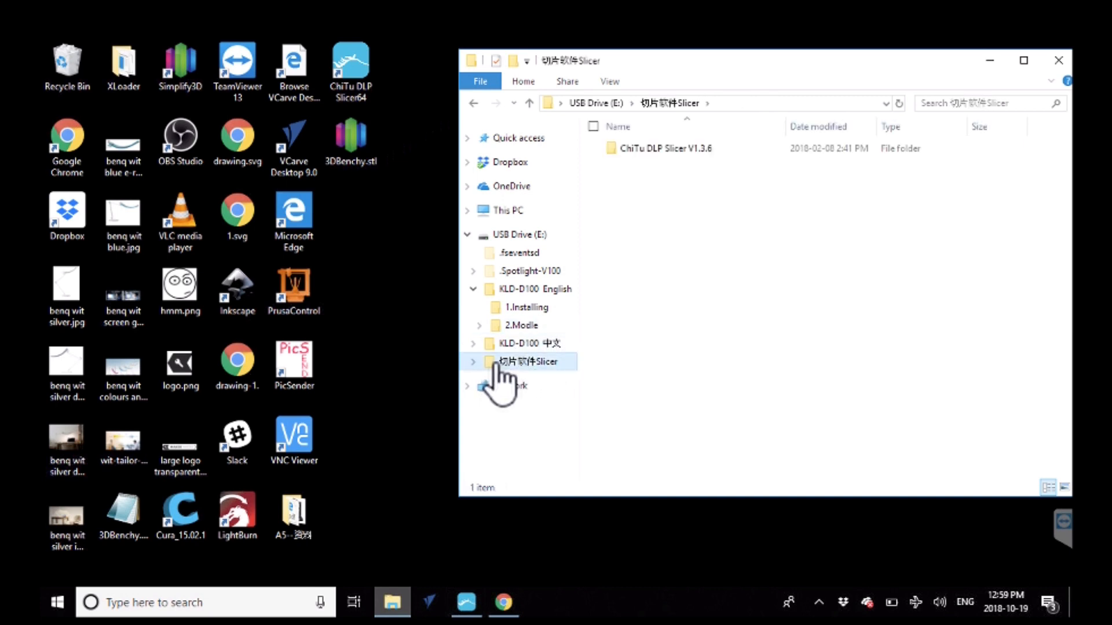
double_click(611, 151)
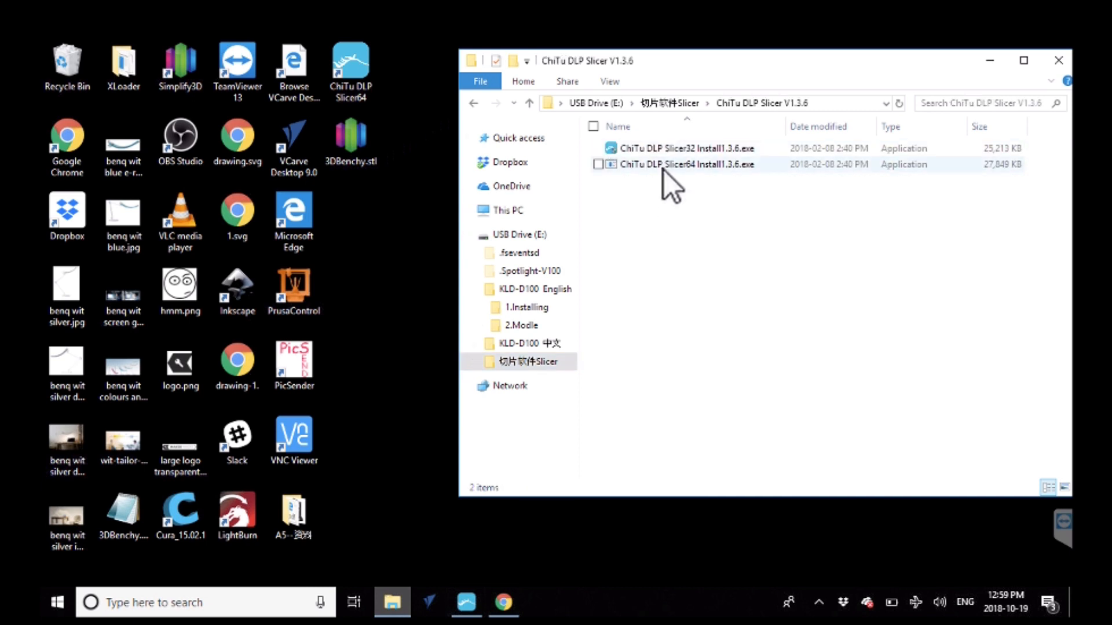
click(615, 165)
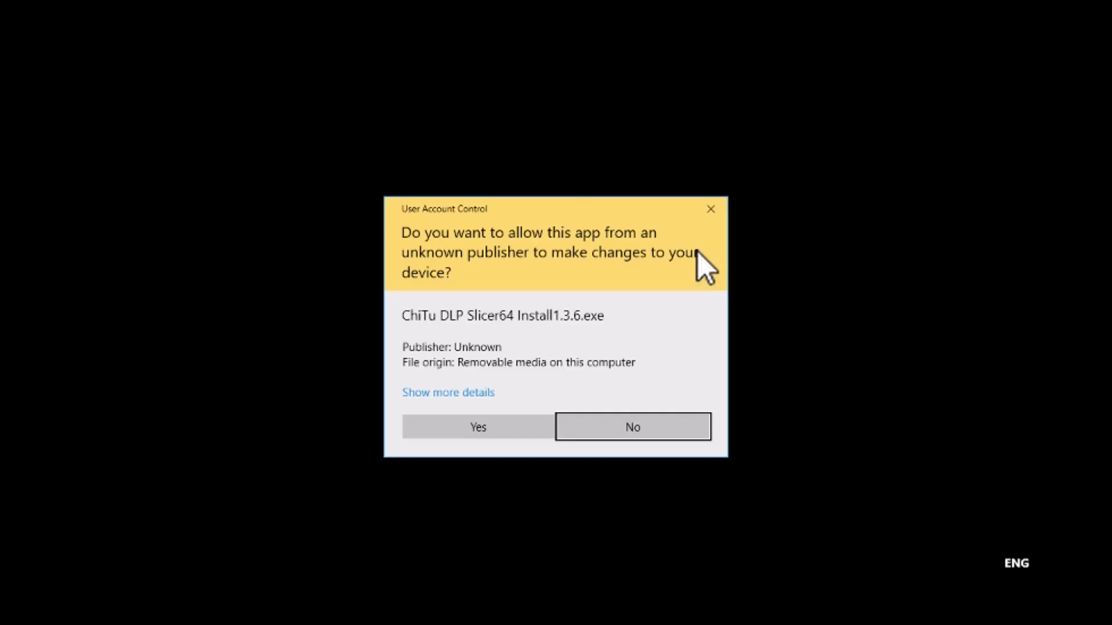
click(471, 428)
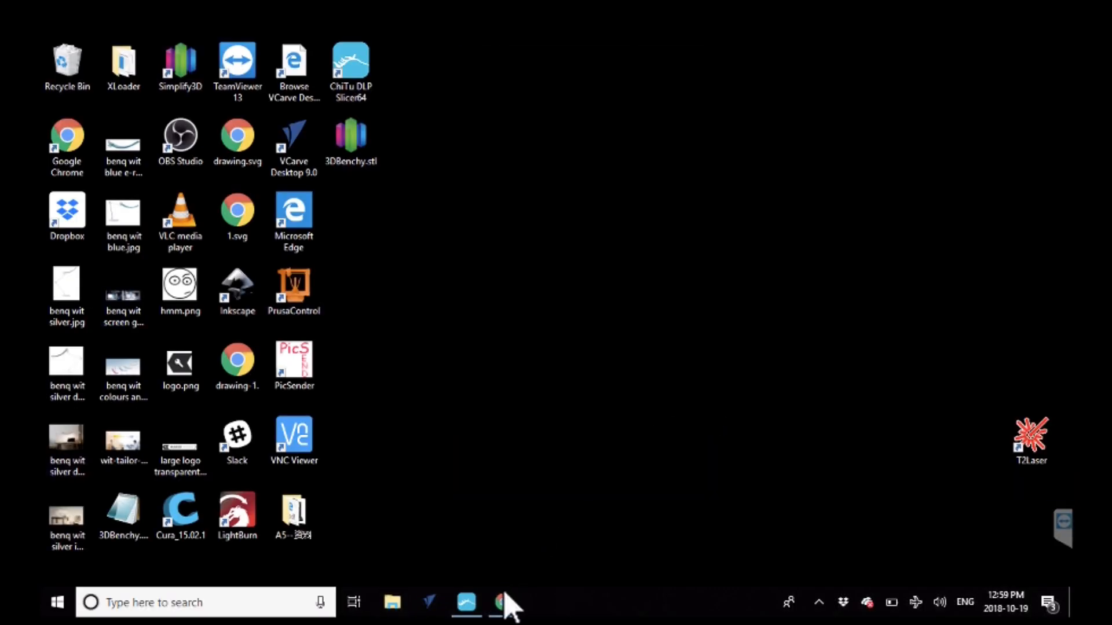
Switch to ChiTu DLP Slicer and check the off time and bottom exposure time among the layer settings.
click(468, 602)
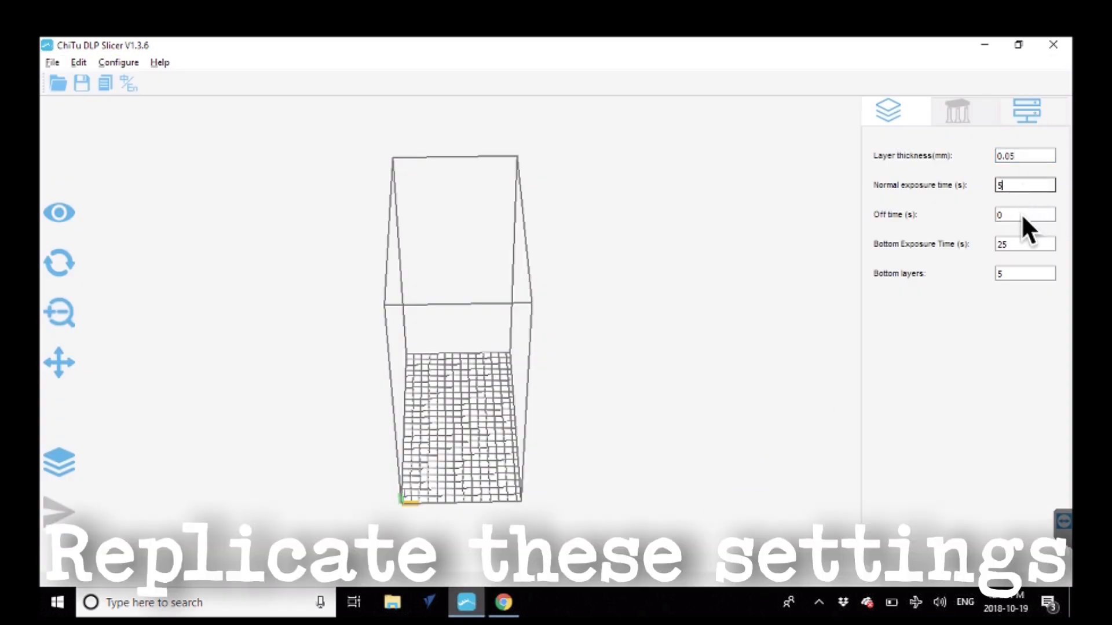
click(1020, 215)
click(1021, 244)
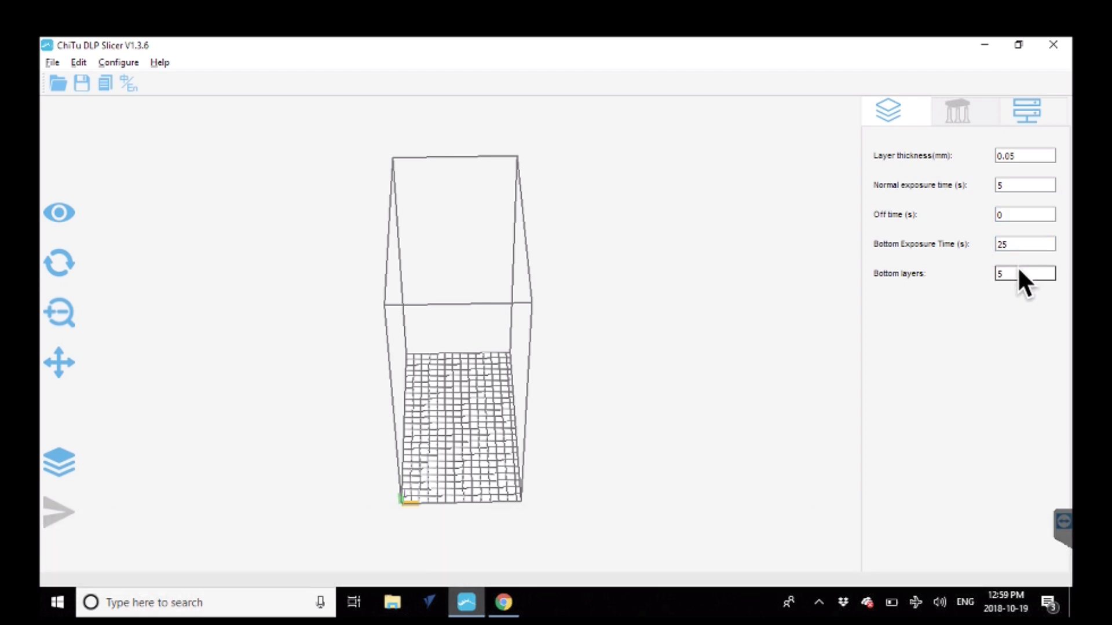
Load the hollow Space Marine Heavy Flamer Terminator model from the 3D Models folder in Dropbox.
click(56, 85)
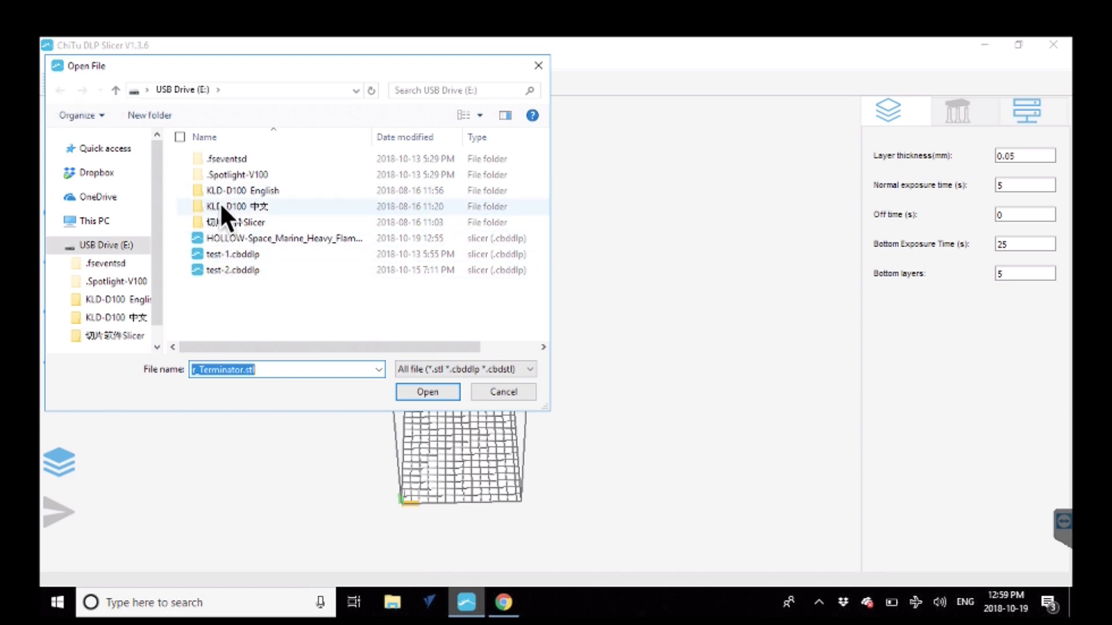
click(107, 175)
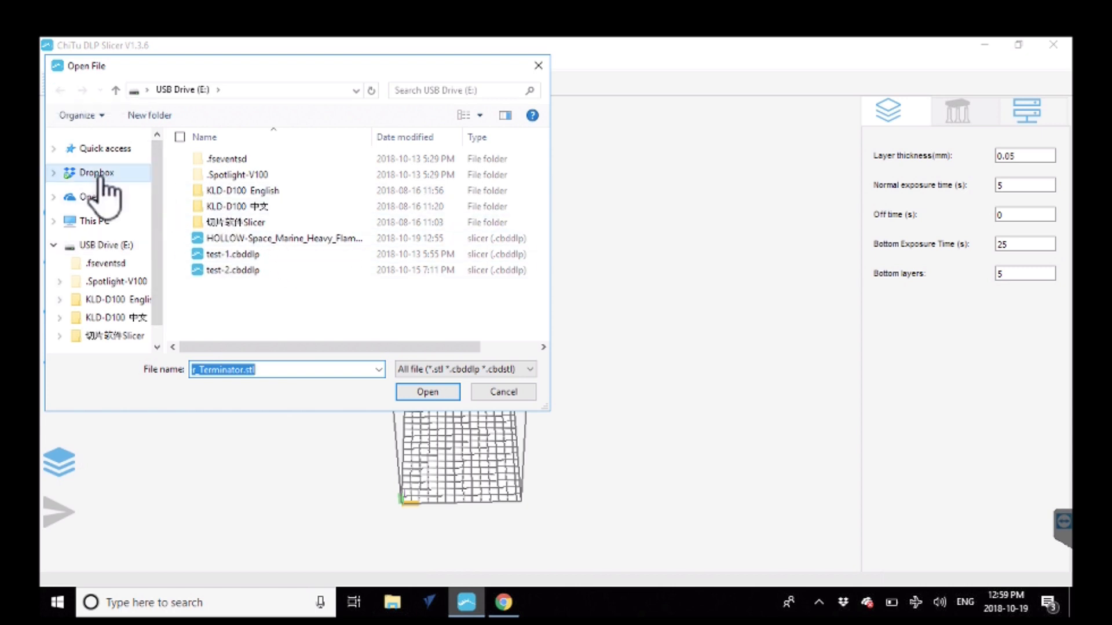
double_click(198, 209)
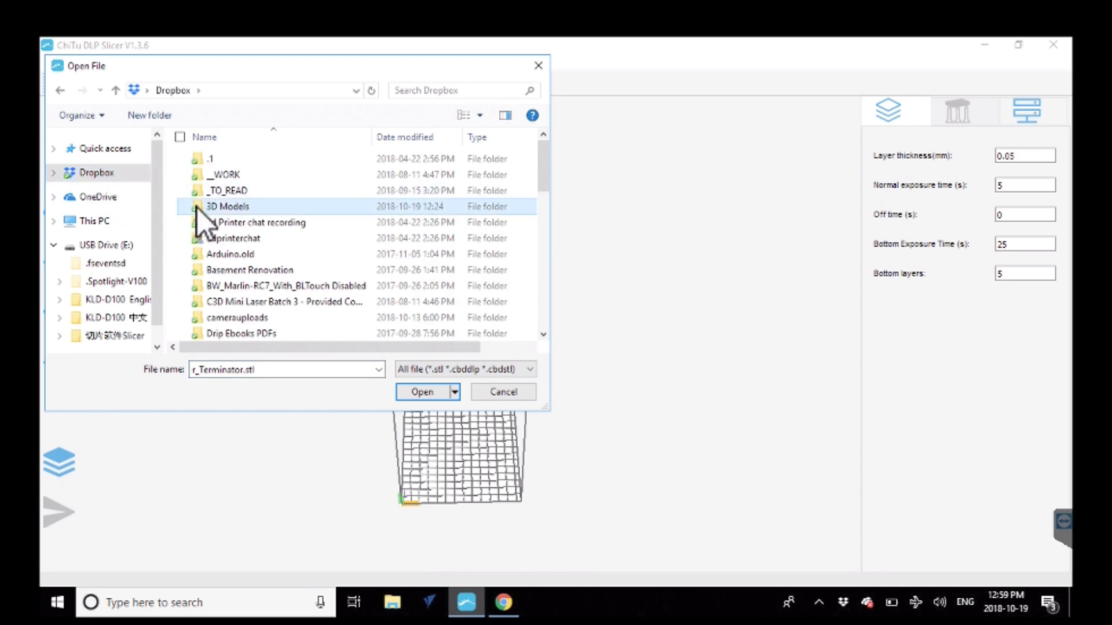
double_click(206, 164)
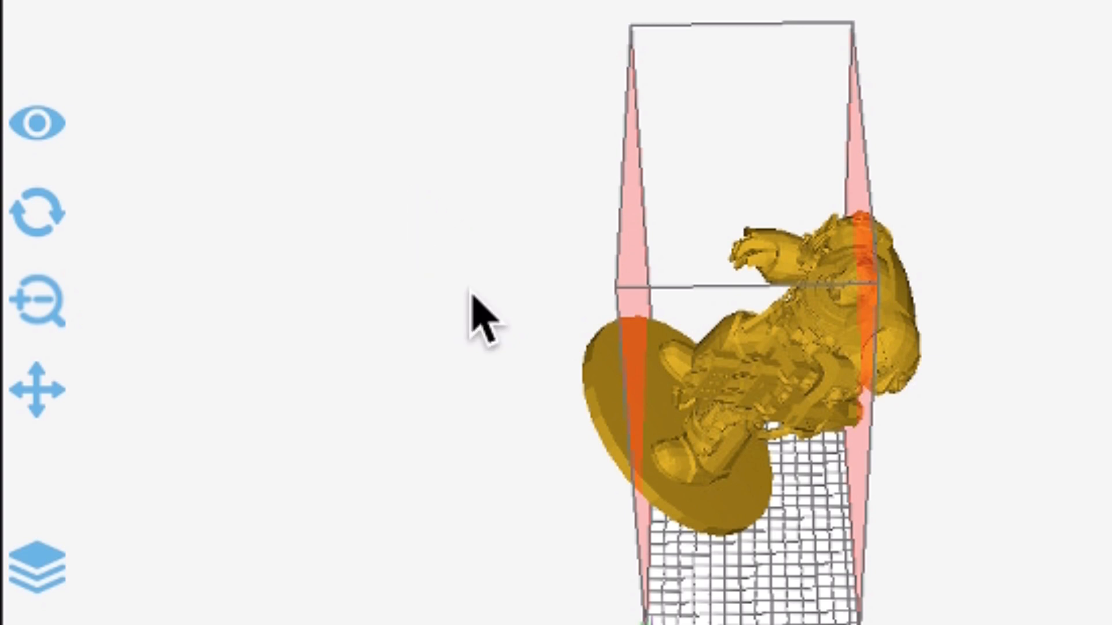
Rotate the figure 90° about the Z axis.
click(35, 217)
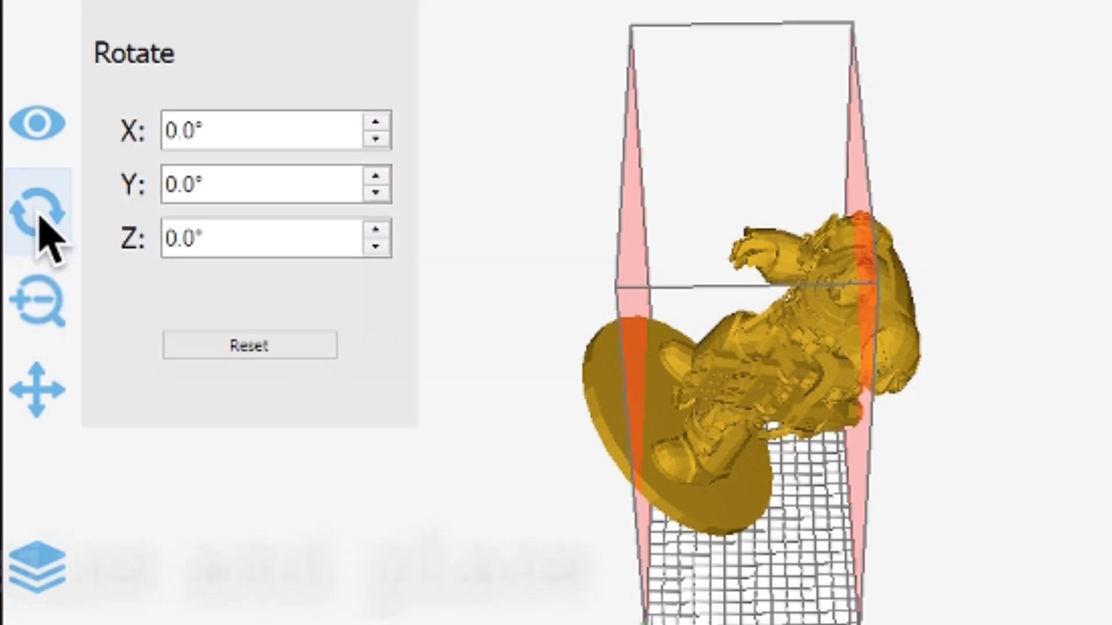
click(167, 239)
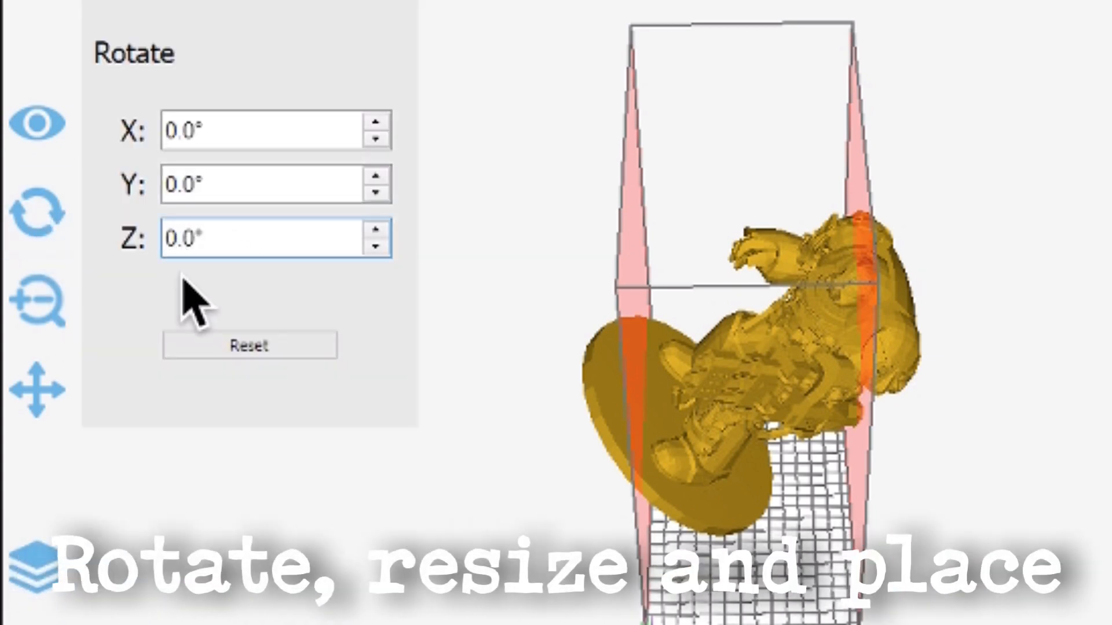
text(9)
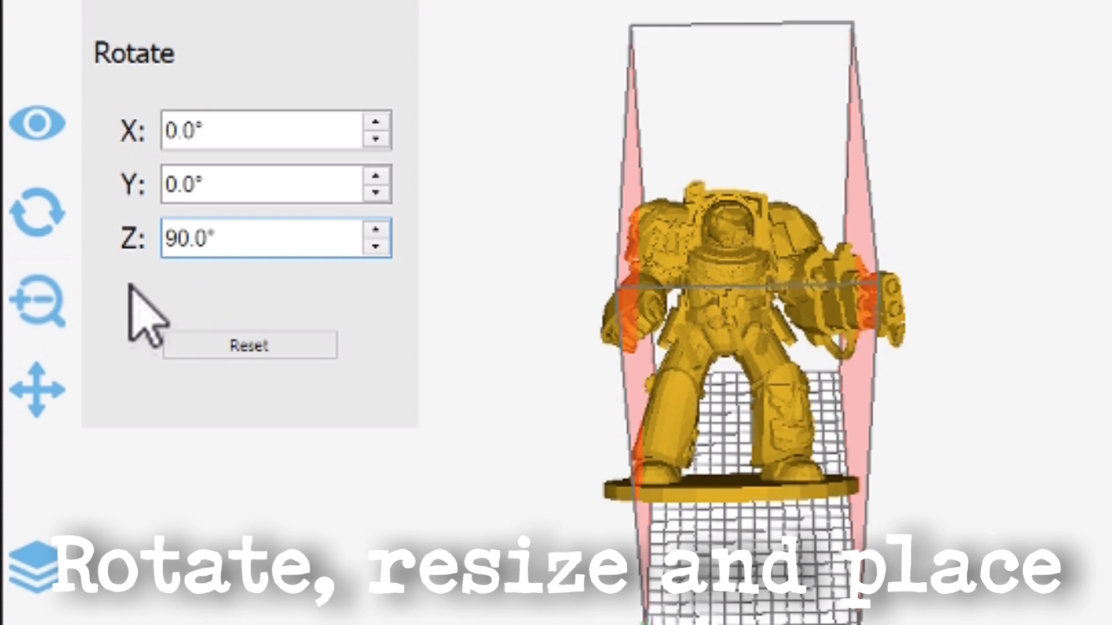
Scale the figure to a Z height of 40 mm with the ratio locked.
click(39, 322)
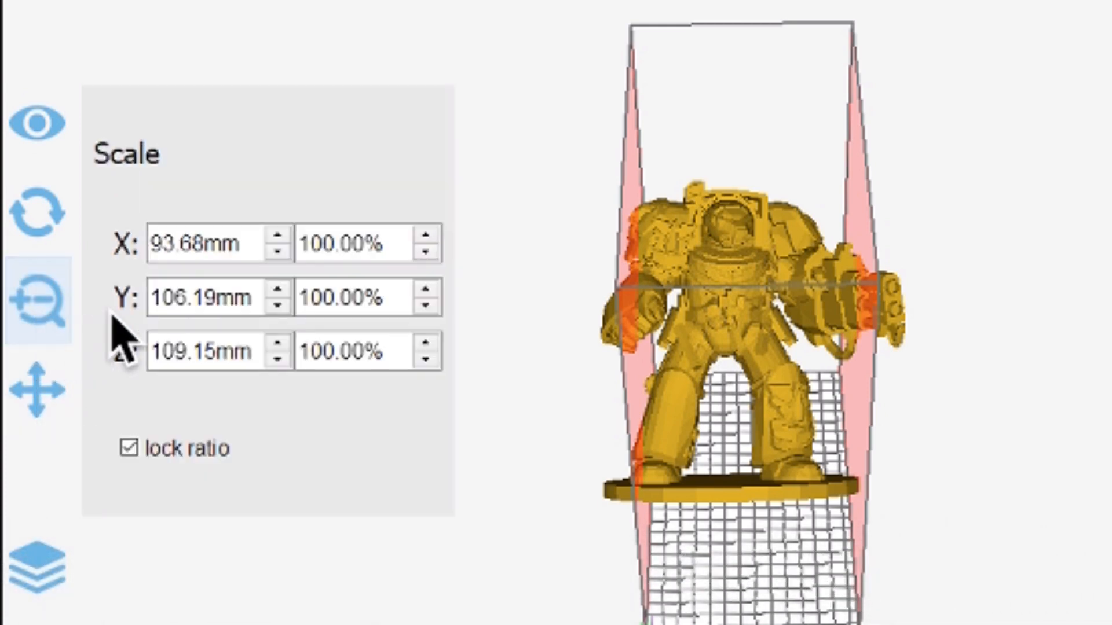
click(163, 354)
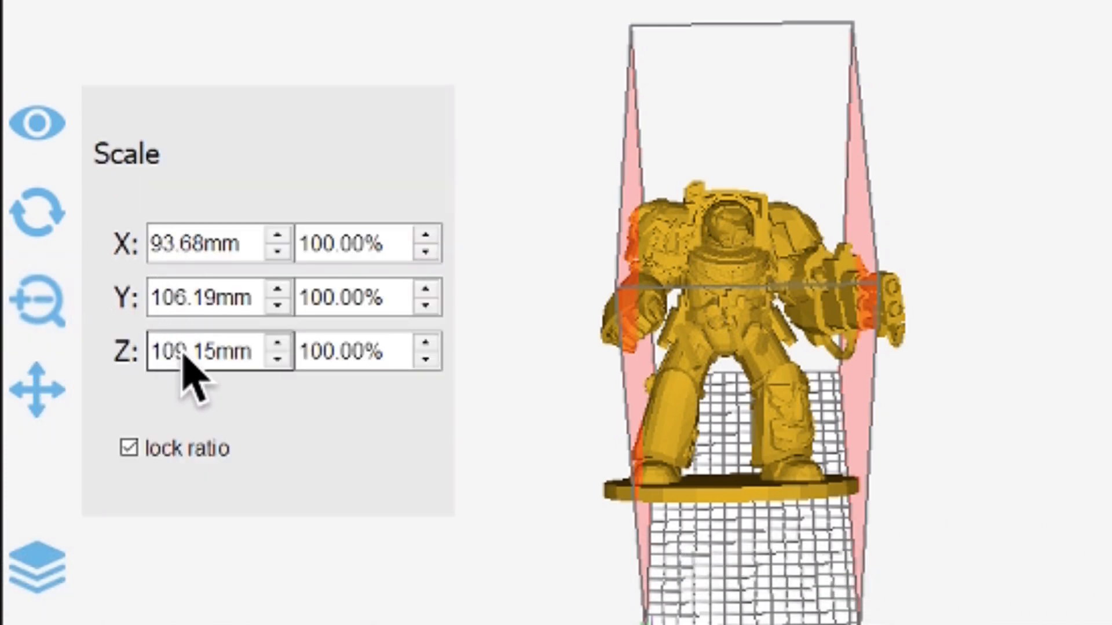
drag(142, 351, 174, 352)
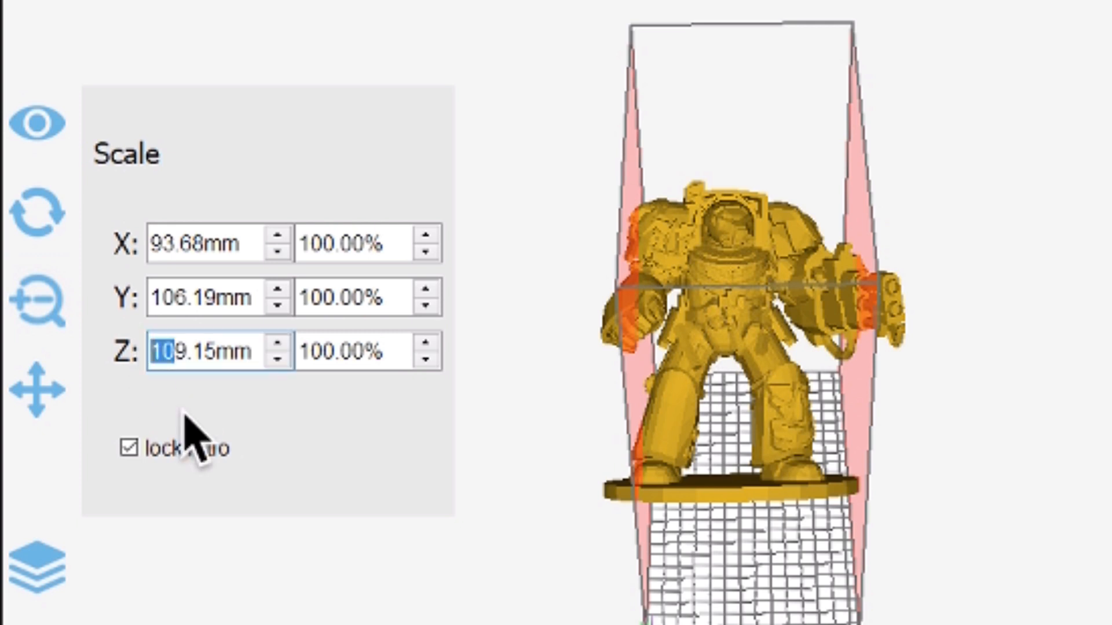
key(BackSpace)
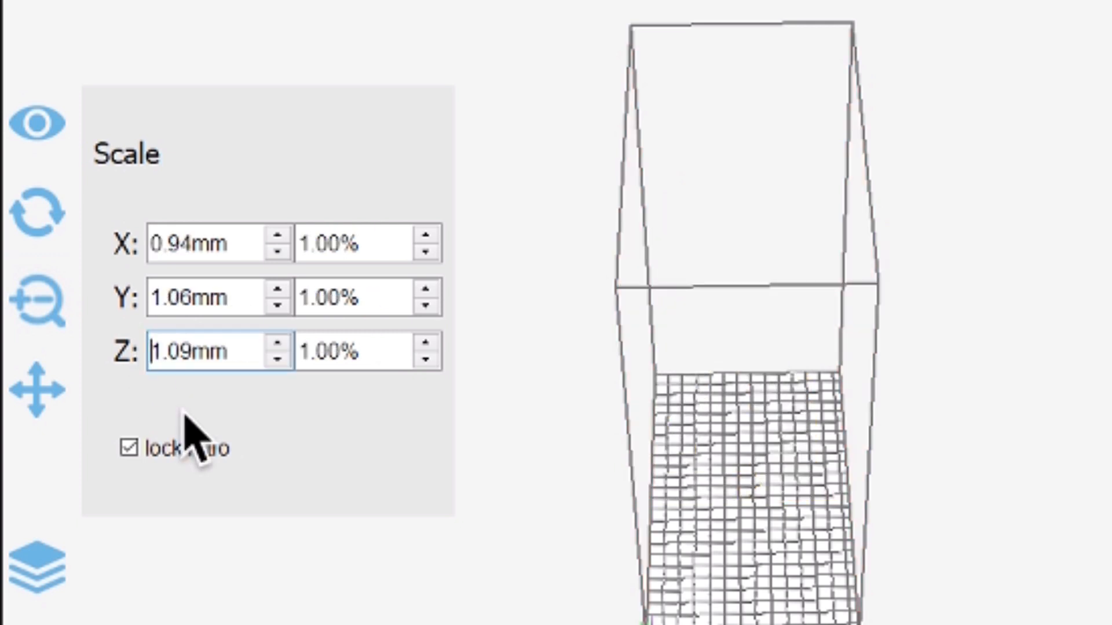
key(shift+Right)
key(shift+Right)
key(shift+Right)
key(shift+Right)
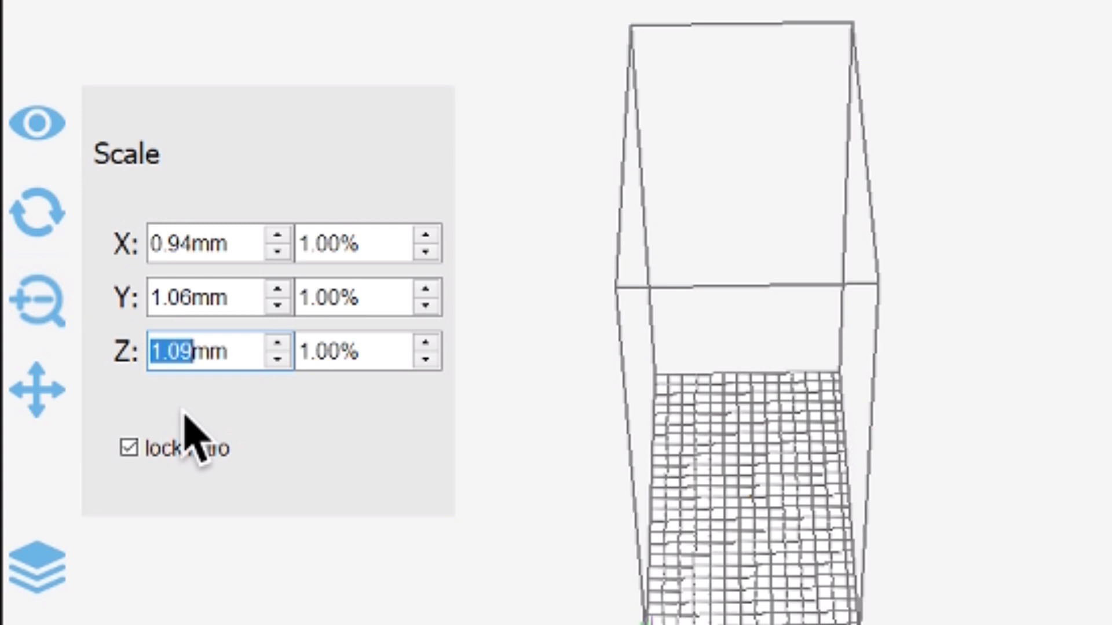
text(40)
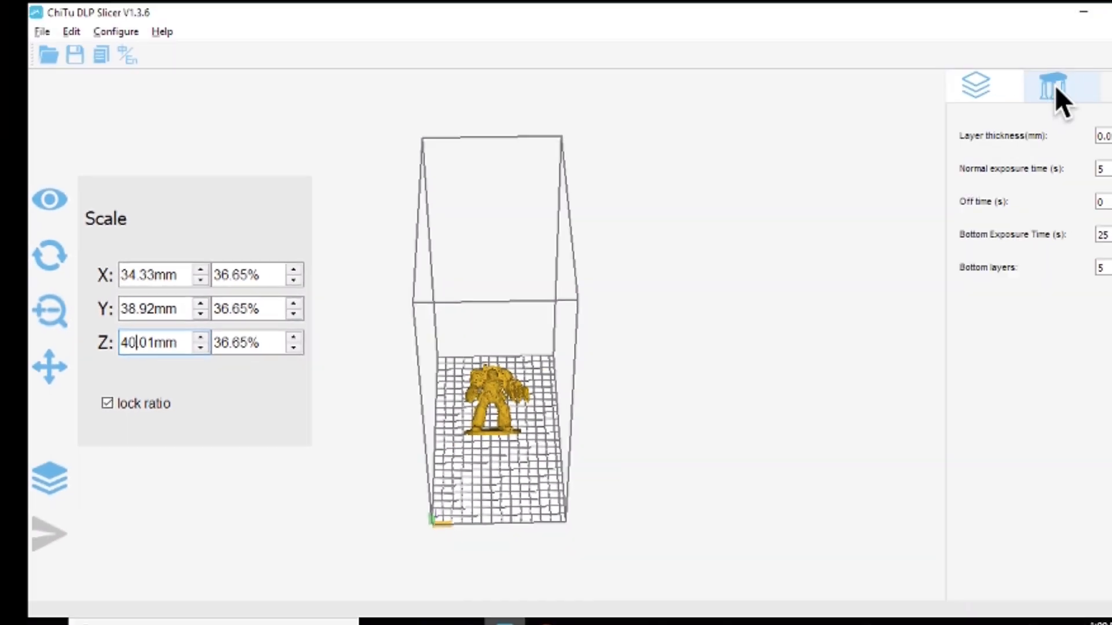
Generate automatic supports for the figure with the Medium preset and Full coverage.
click(1054, 87)
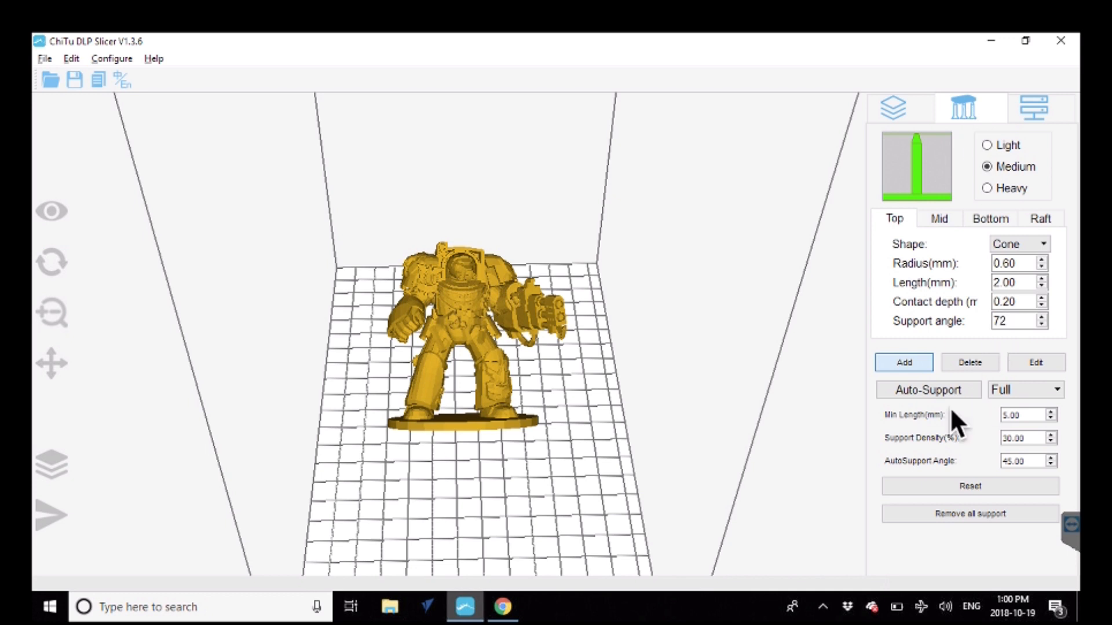
click(936, 391)
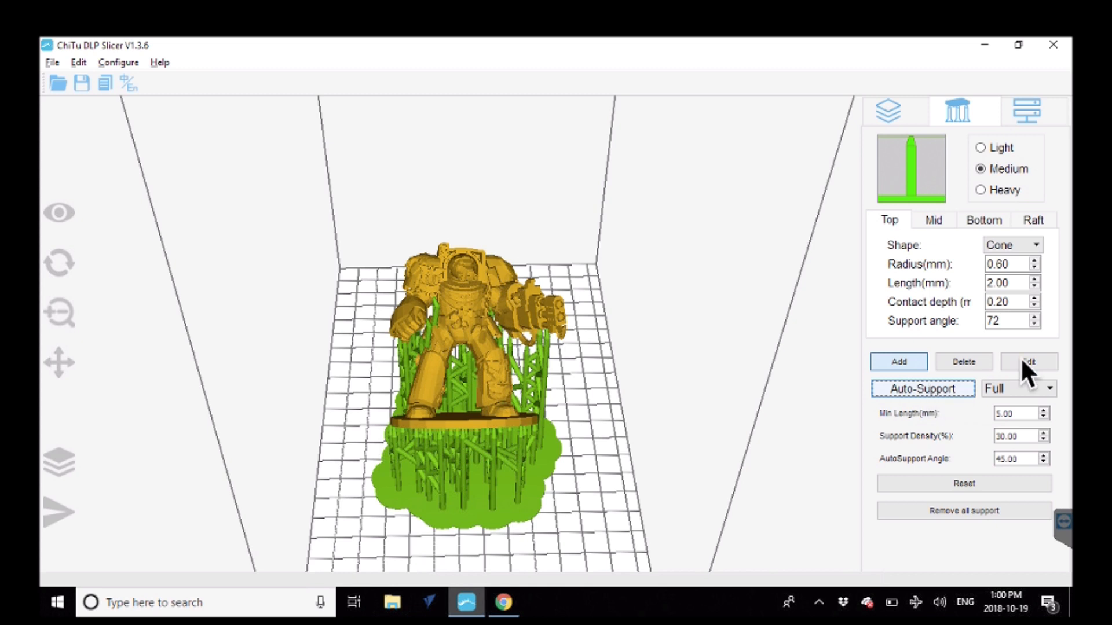
Review the printer's resolution and build size settings, and start slicing the supported figure with USB Drive (E:) as the output location.
click(1035, 113)
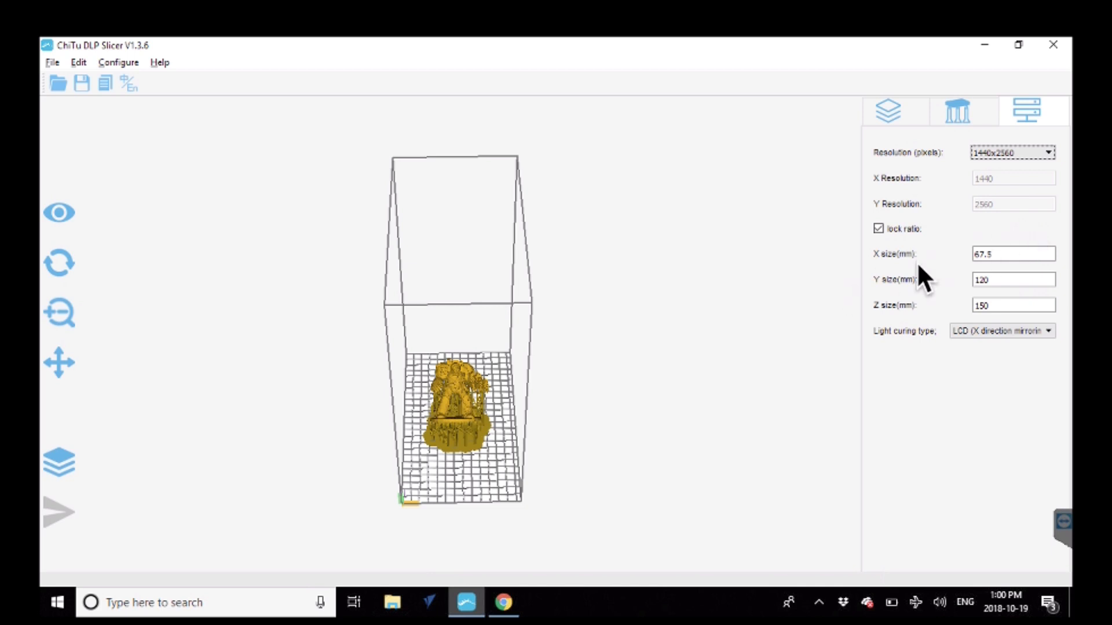
click(55, 465)
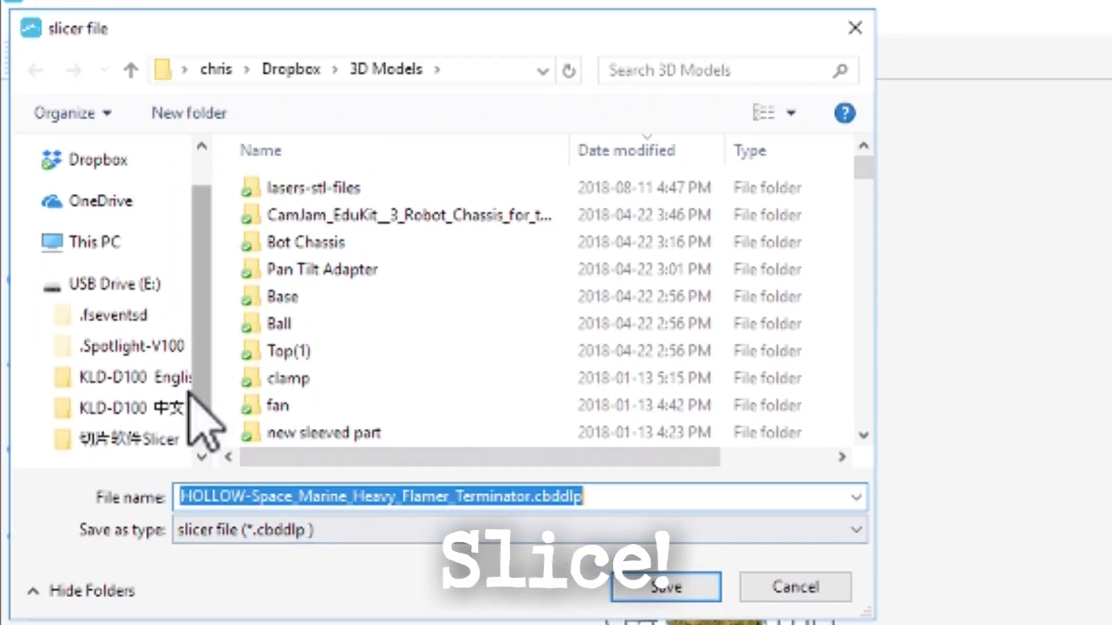
click(75, 286)
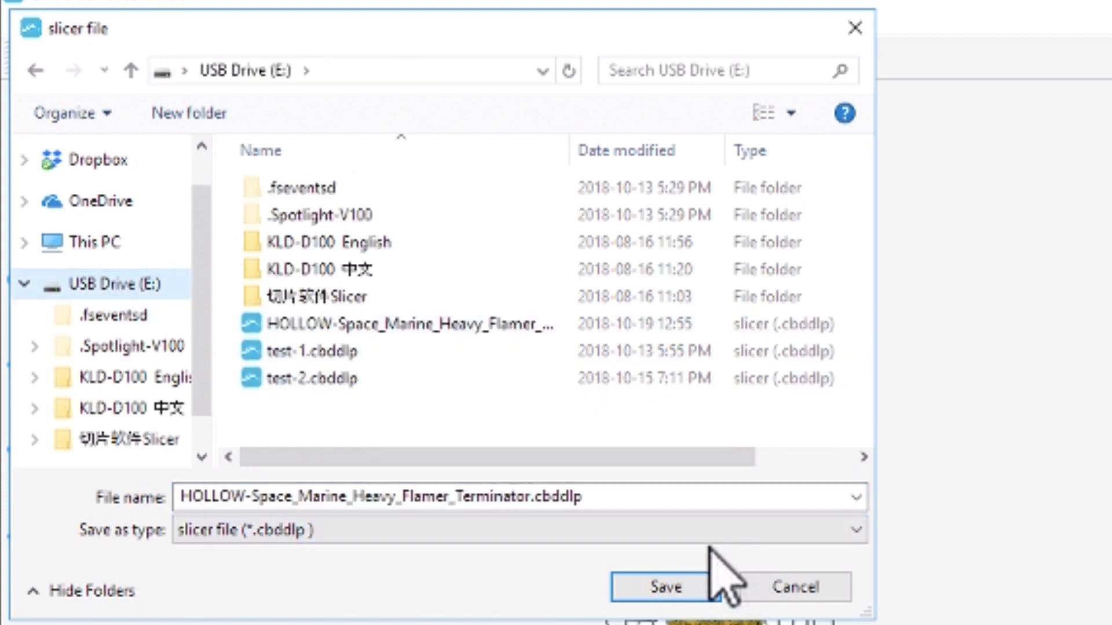
Add -40mm to the slice file's name and save it as HOLLOW-Space_Marine_Heavy_Flamer_Terminator-40mm.cbddlp.
double_click(542, 500)
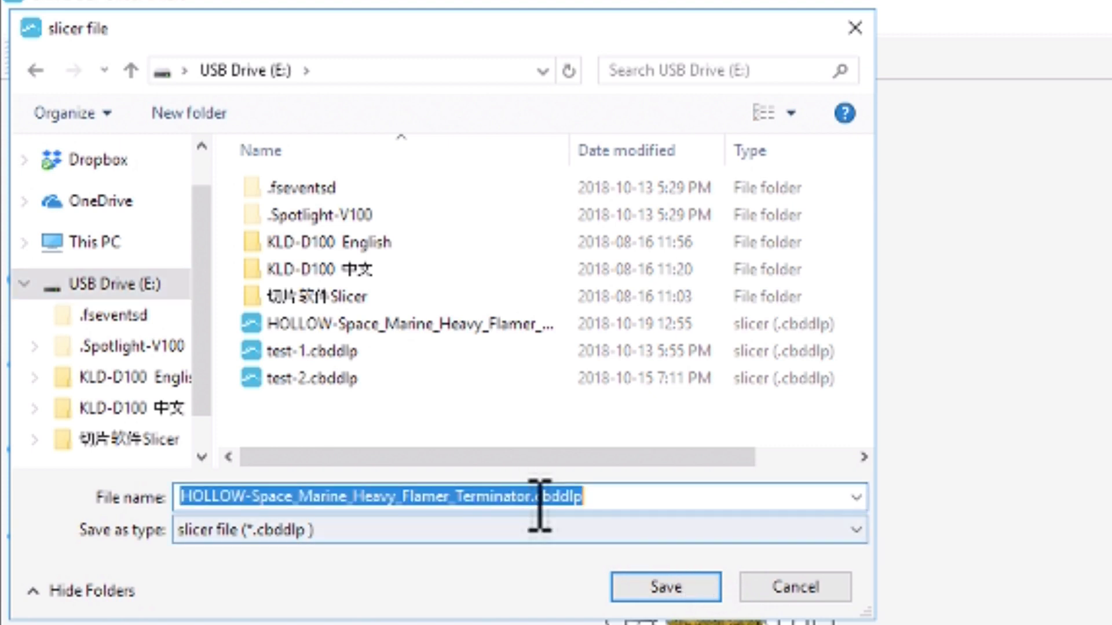
click(527, 495)
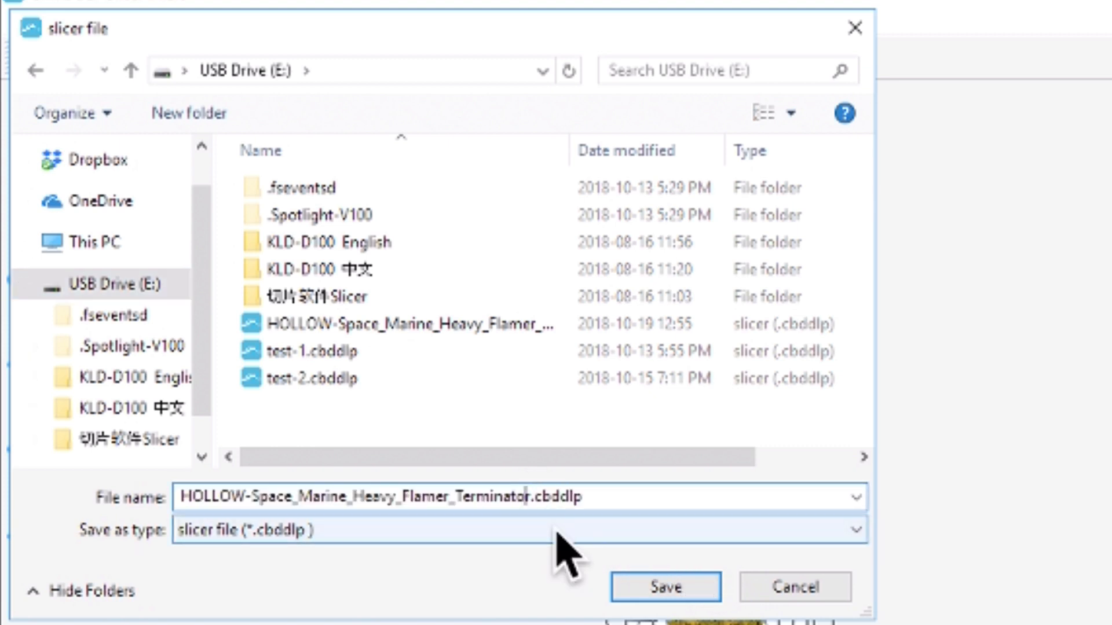
key(Right)
text(-40)
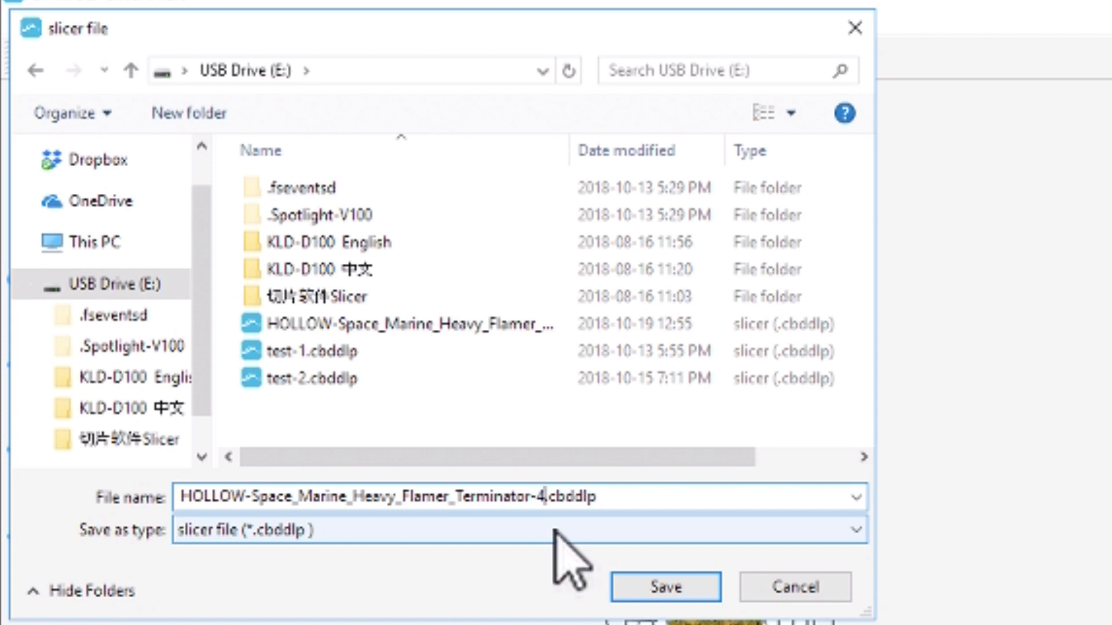
text(mm)
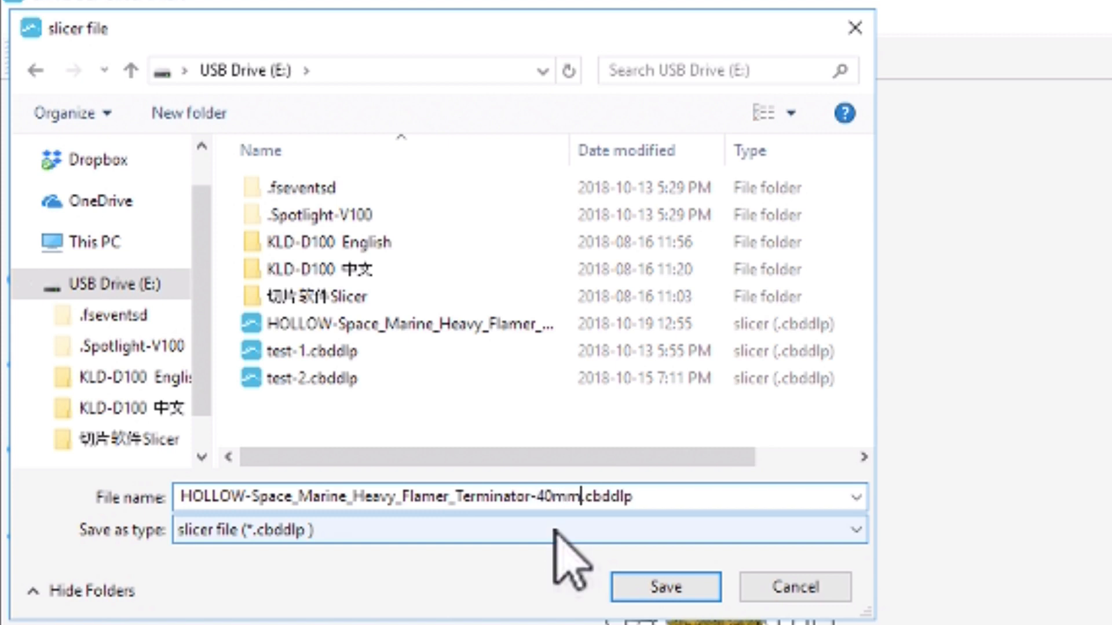
click(628, 585)
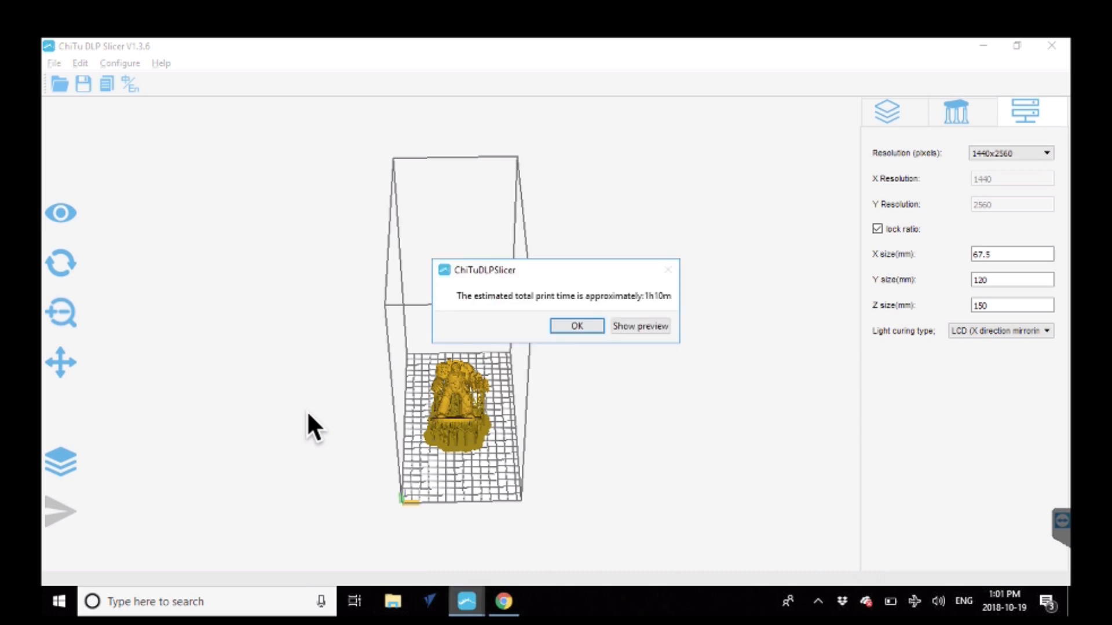
Preview the sliced layers of the figure from layer 0 up to layer 705.
click(617, 326)
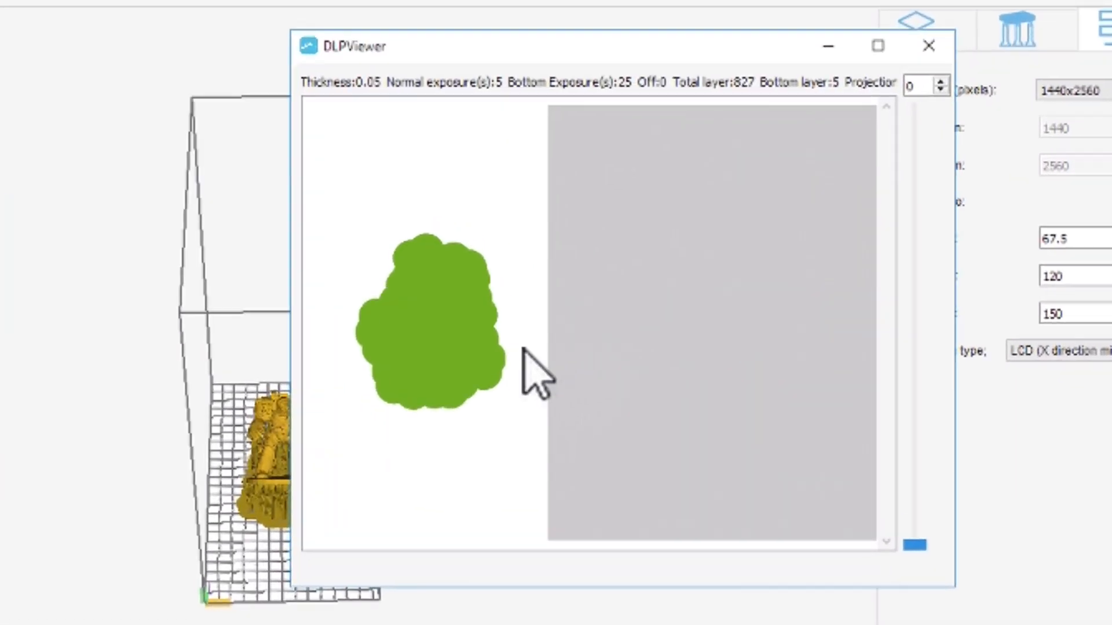
drag(919, 560, 945, 190)
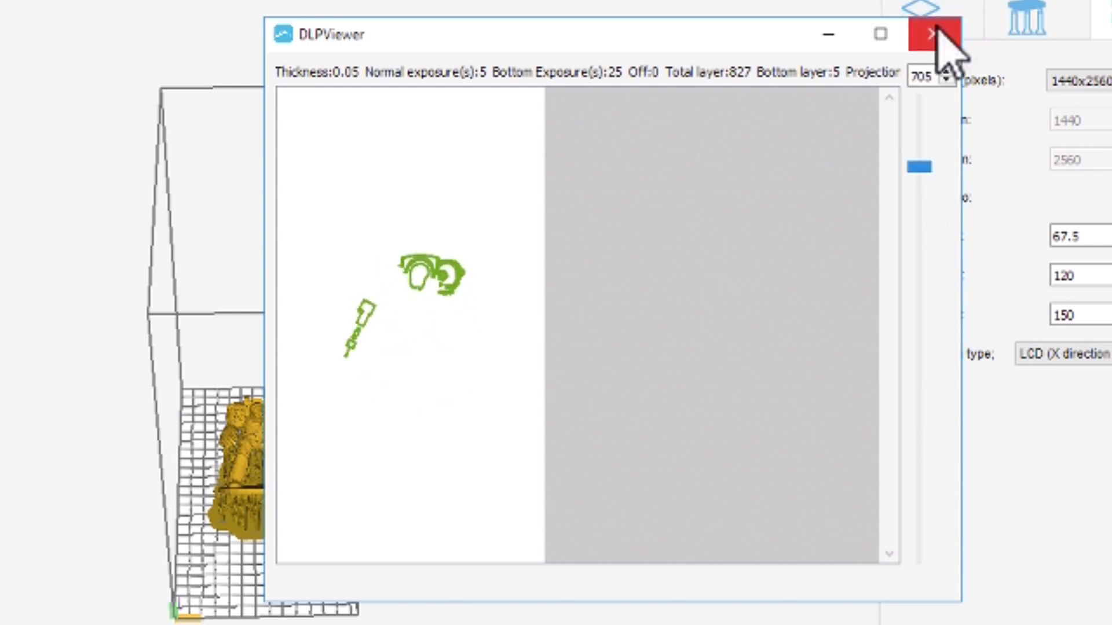